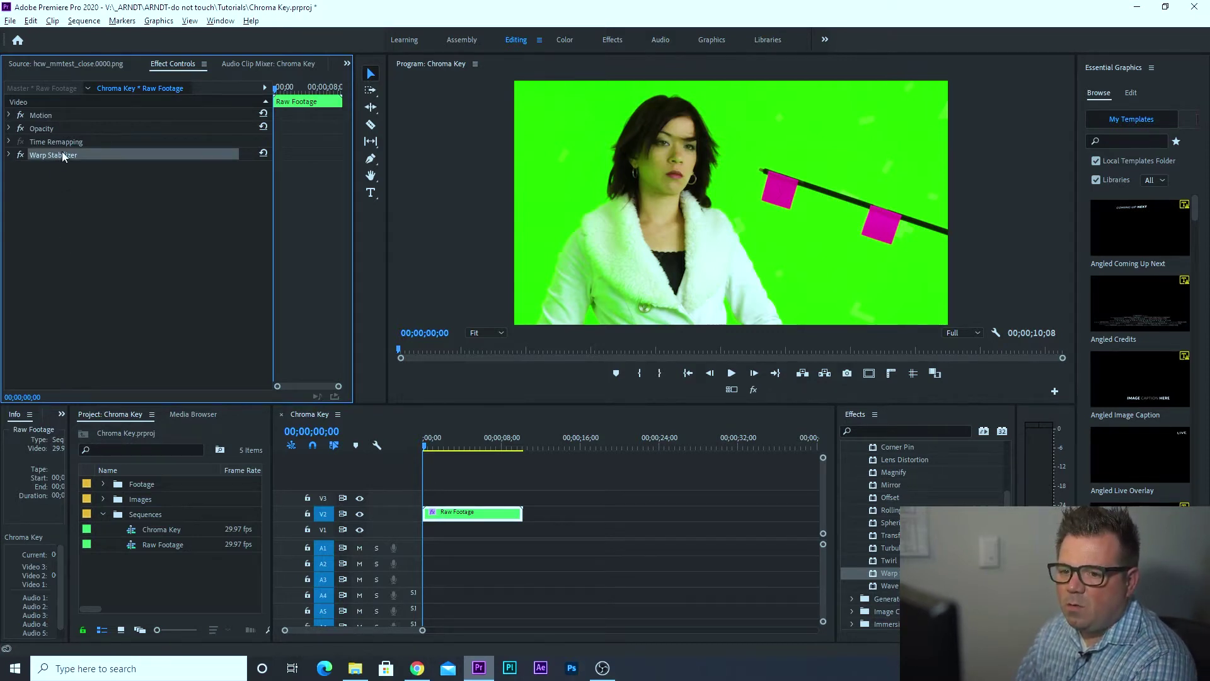
Apply the Ultra Key keying effect to the Raw Footage clip with the playhead parked on the close-up at 00;00;09;02
{"action": "left_click_drag", "start_coordinate": [430, 447], "coordinate": [512, 443]}
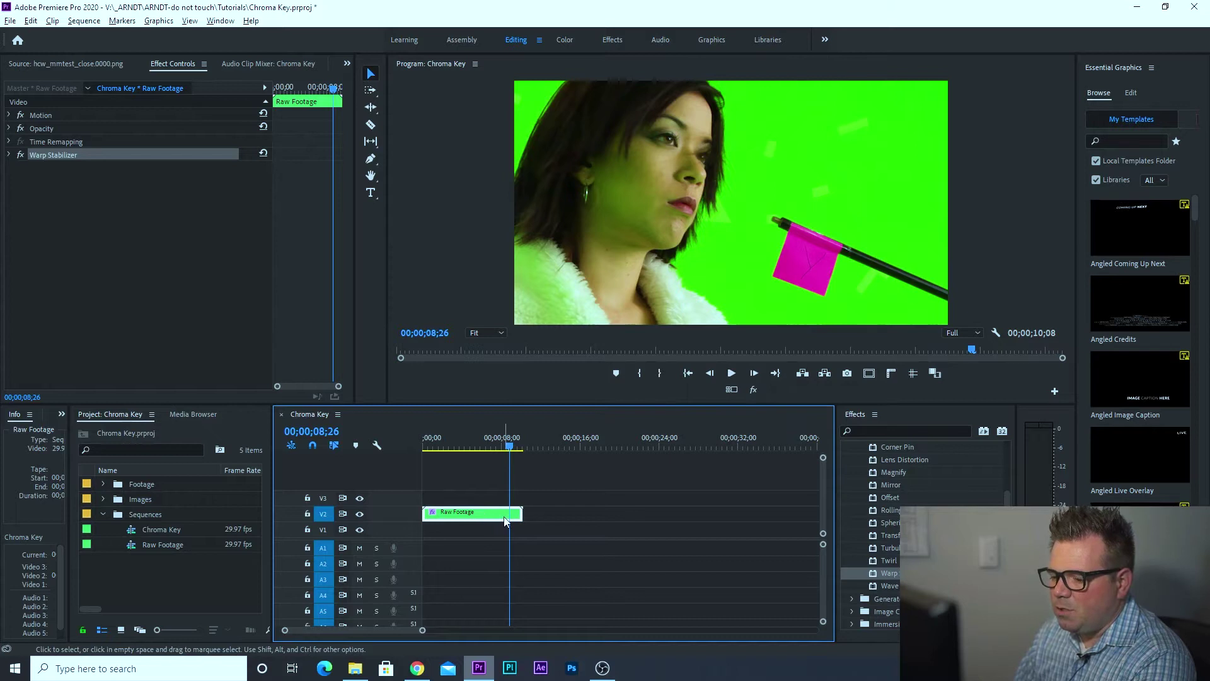
{"action": "left_click_drag", "start_coordinate": [512, 446], "coordinate": [515, 449]}
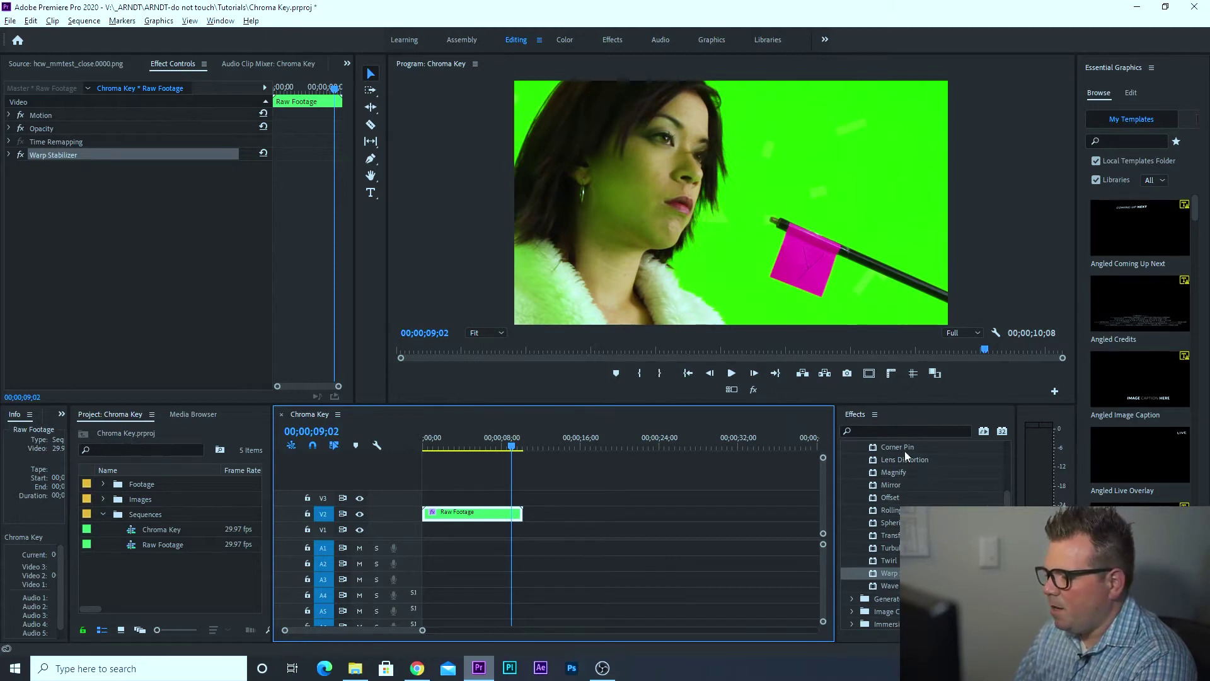
{"action": "scroll", "coordinate": [948, 490], "scroll_direction": "up", "scroll_amount": 3}
{"action": "left_click", "coordinate": [853, 536]}
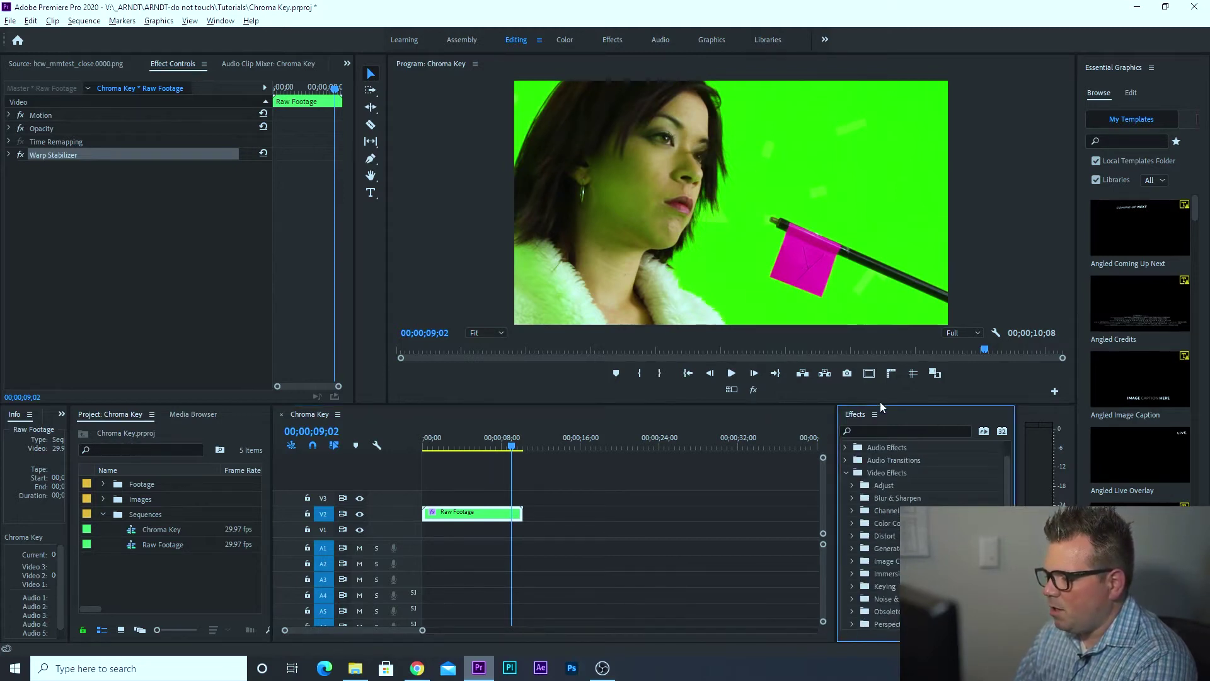
{"action": "scroll", "coordinate": [924, 536], "scroll_direction": "down", "scroll_amount": 1}
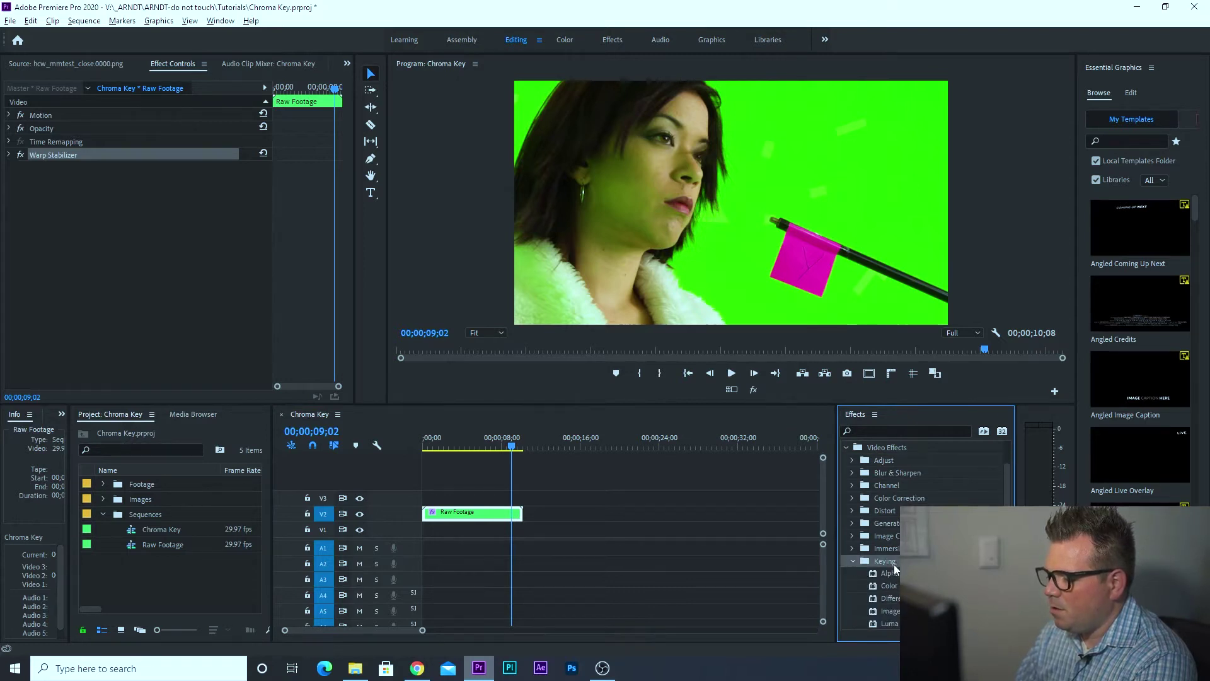
{"action": "left_click", "coordinate": [854, 562]}
{"action": "scroll", "coordinate": [894, 564], "scroll_direction": "down", "scroll_amount": 1}
{"action": "scroll", "coordinate": [872, 584], "scroll_direction": "down", "scroll_amount": 2}
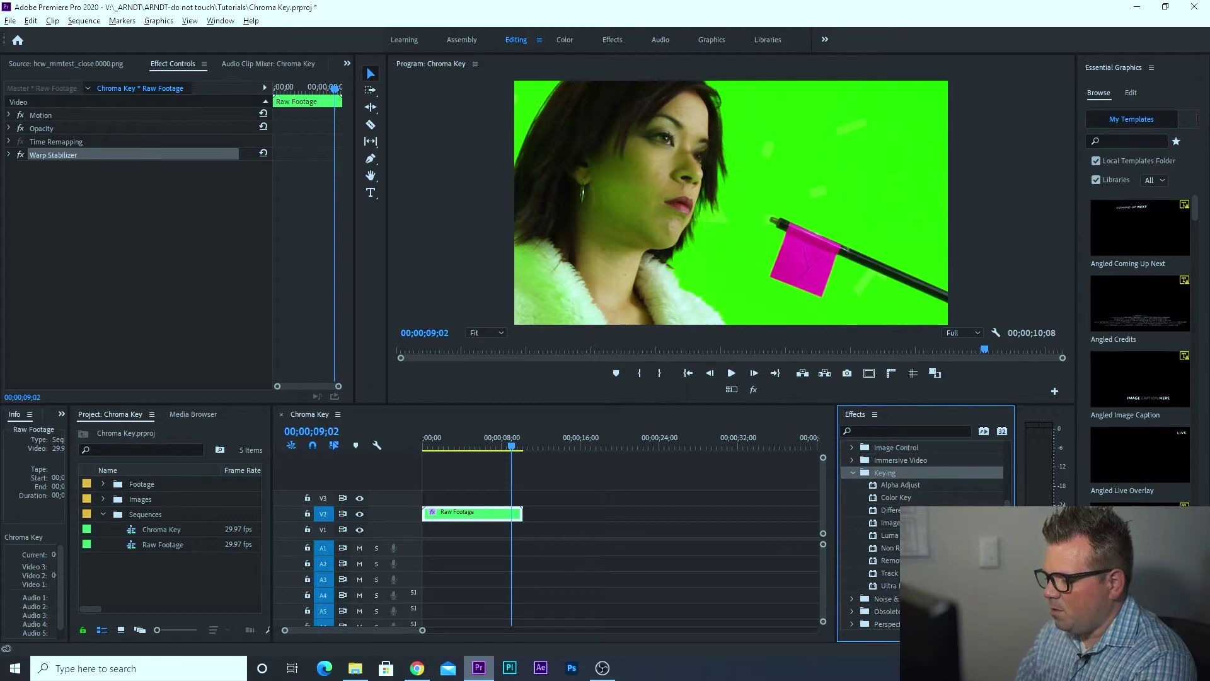
{"action": "left_click_drag", "start_coordinate": [893, 587], "coordinate": [460, 515]}
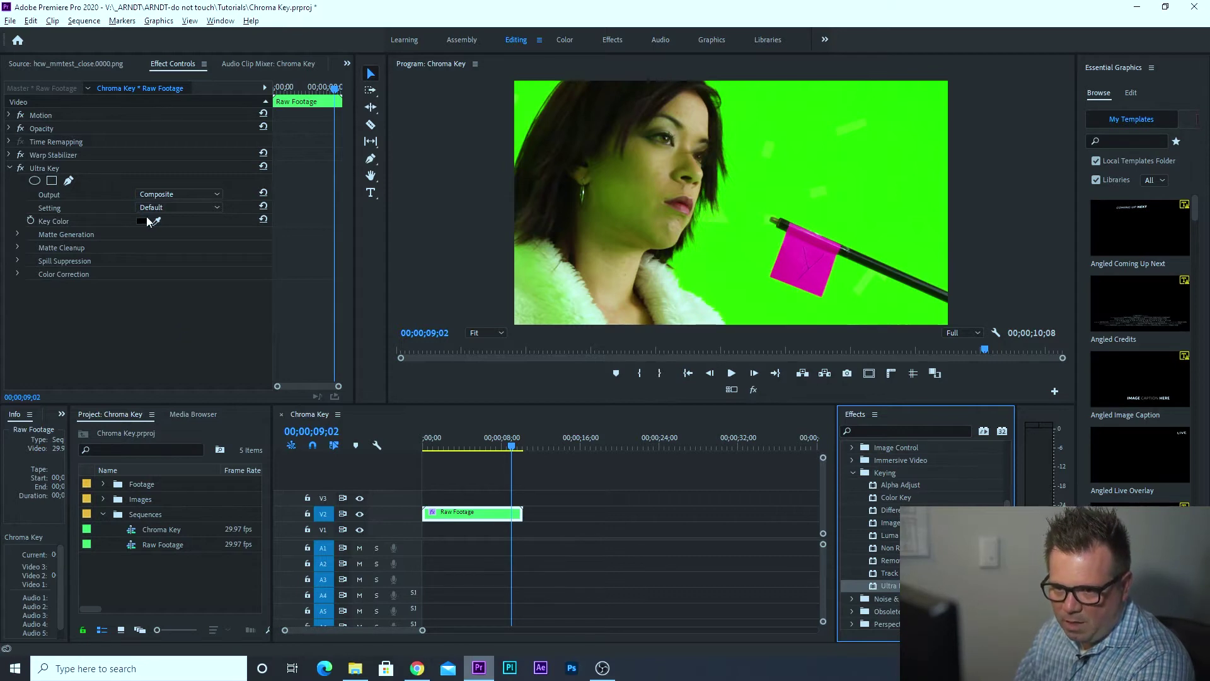
Set the Ultra Key's key color by sampling the green background in the program image
{"action": "left_click", "coordinate": [51, 169]}
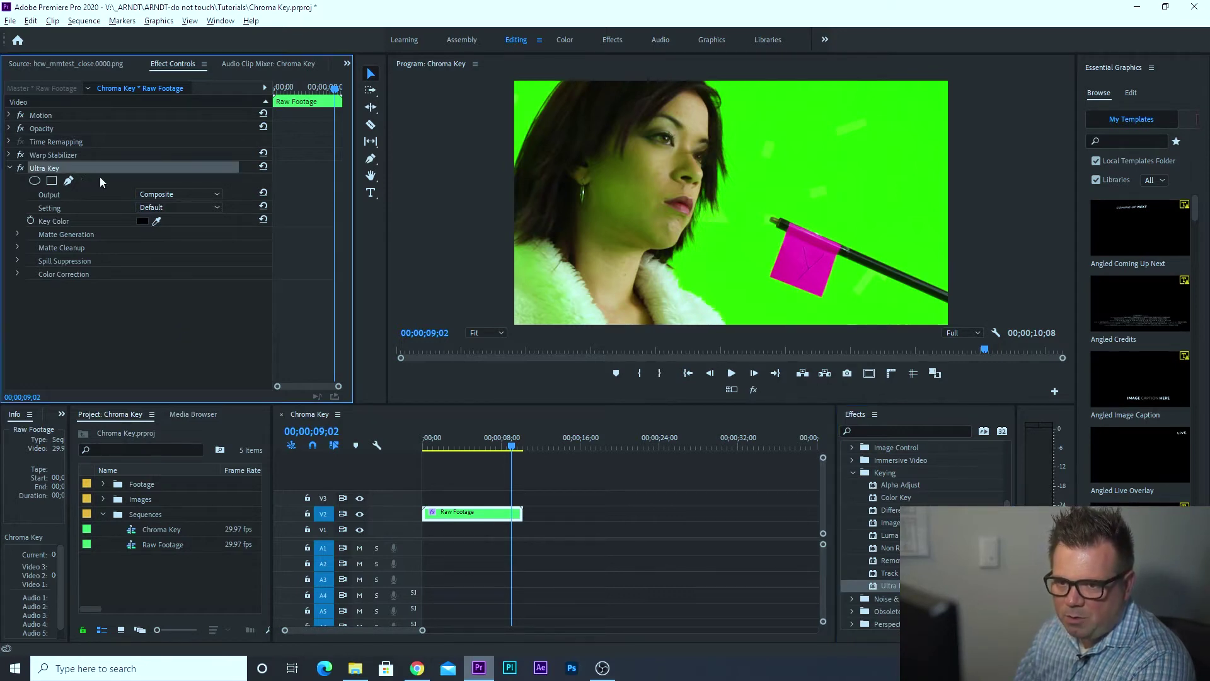
{"action": "left_click", "coordinate": [156, 222]}
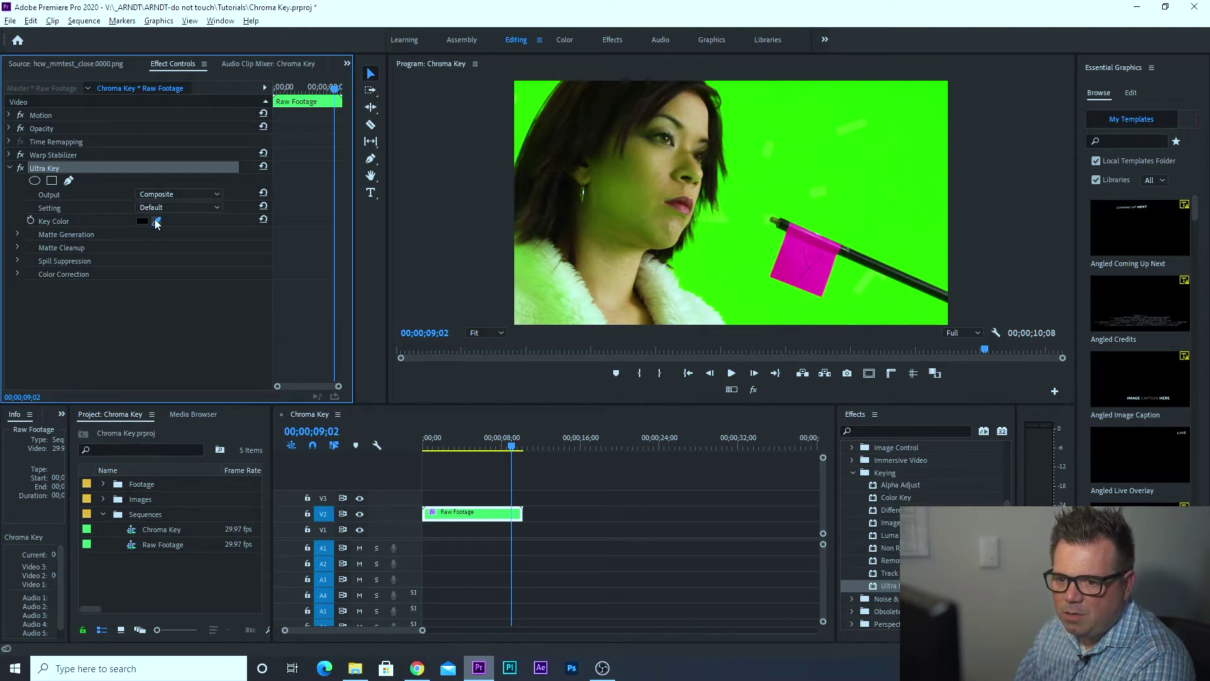
{"action": "left_click_drag", "start_coordinate": [155, 222], "coordinate": [686, 256]}
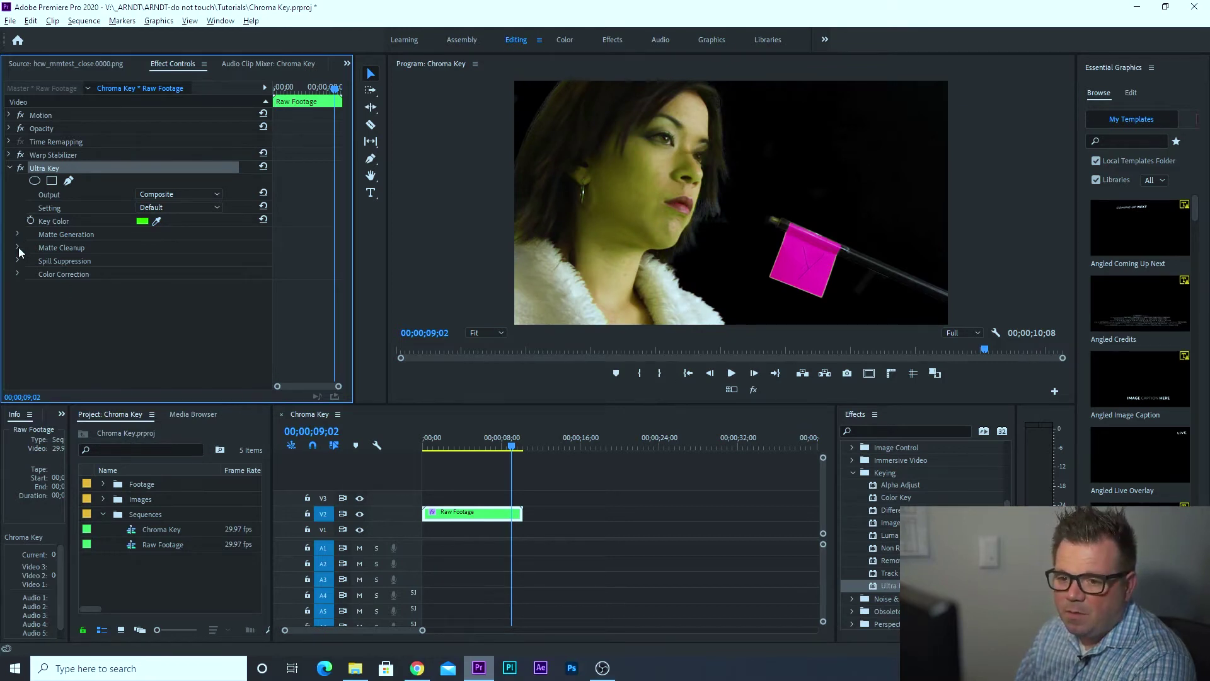
Switch the Ultra Key output to Alpha Channel and set the Matte Generation Transparency to 20 and Pedestal to 86
{"action": "left_click", "coordinate": [170, 194]}
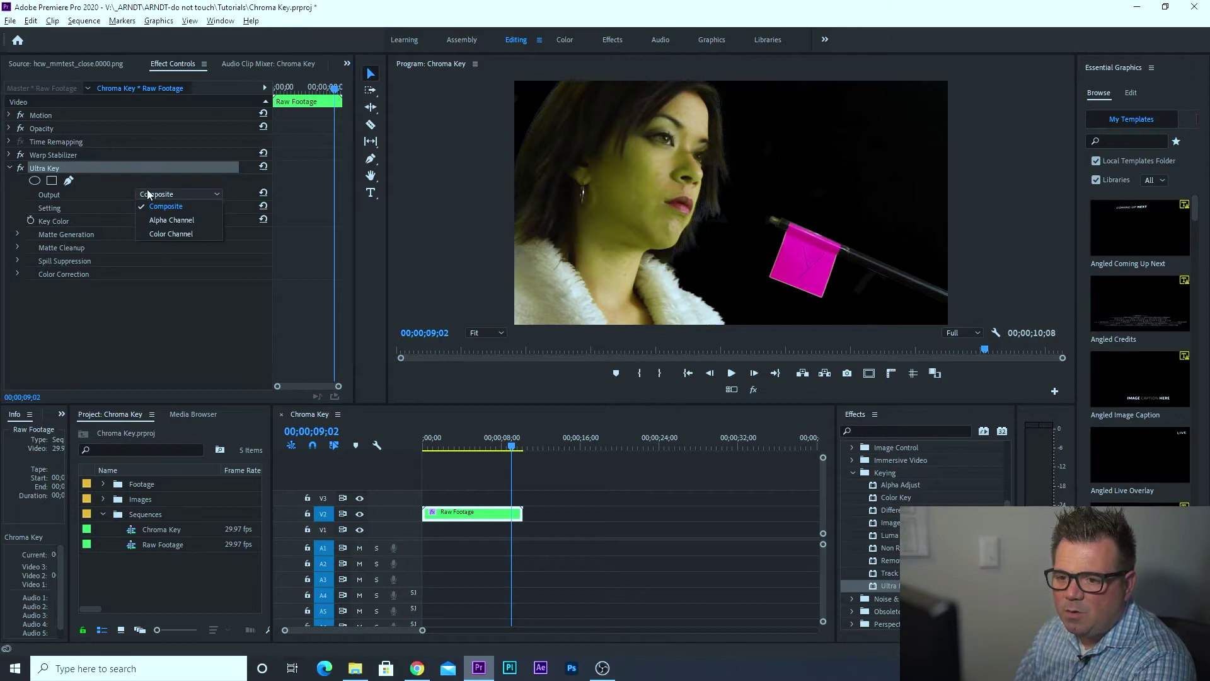
{"action": "left_click", "coordinate": [167, 220]}
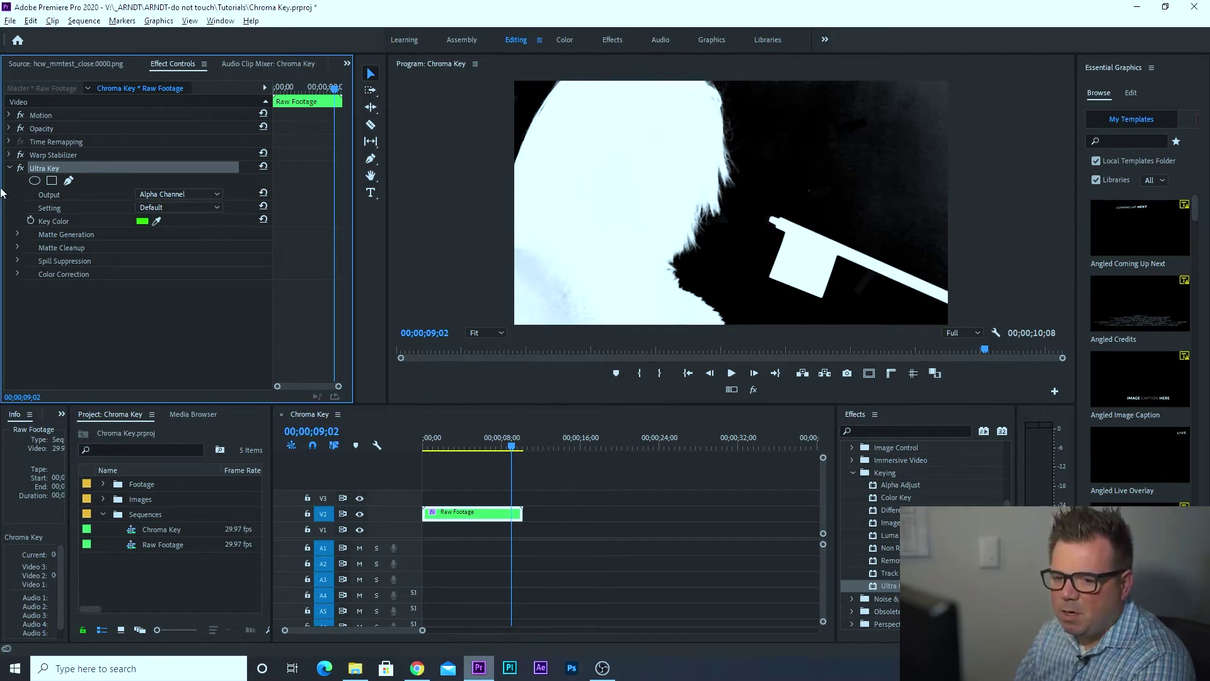
{"action": "left_click", "coordinate": [18, 234]}
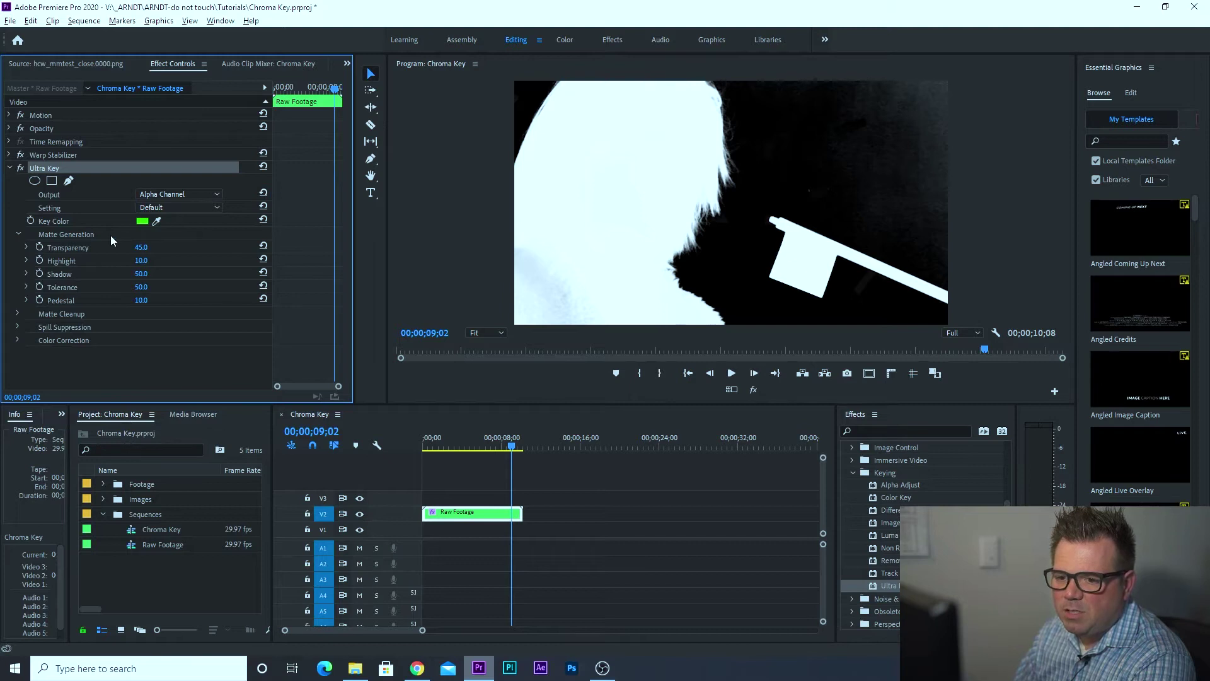
{"action": "left_click_drag", "start_coordinate": [144, 248], "coordinate": [128, 247]}
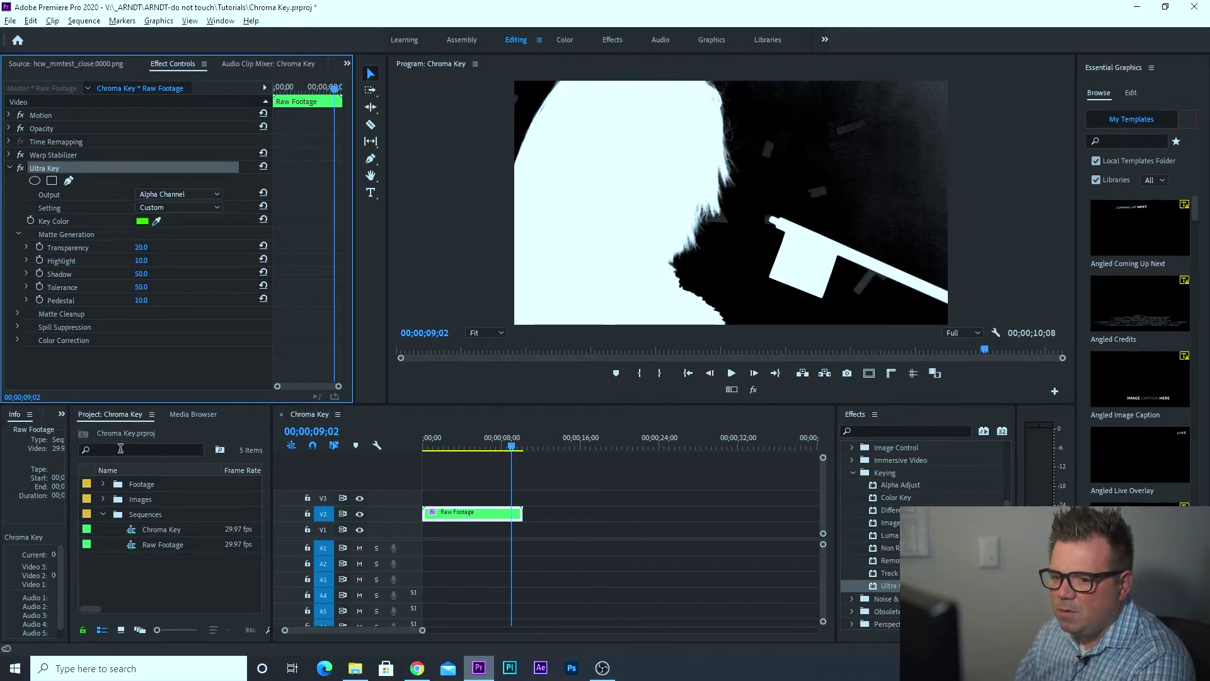
{"action": "mouse_move", "coordinate": [141, 300]}
{"action": "left_mouse_down"}
{"action": "mouse_move", "coordinate": [182, 300]}
{"action": "mouse_move", "coordinate": [151, 300]}
{"action": "left_mouse_up"}
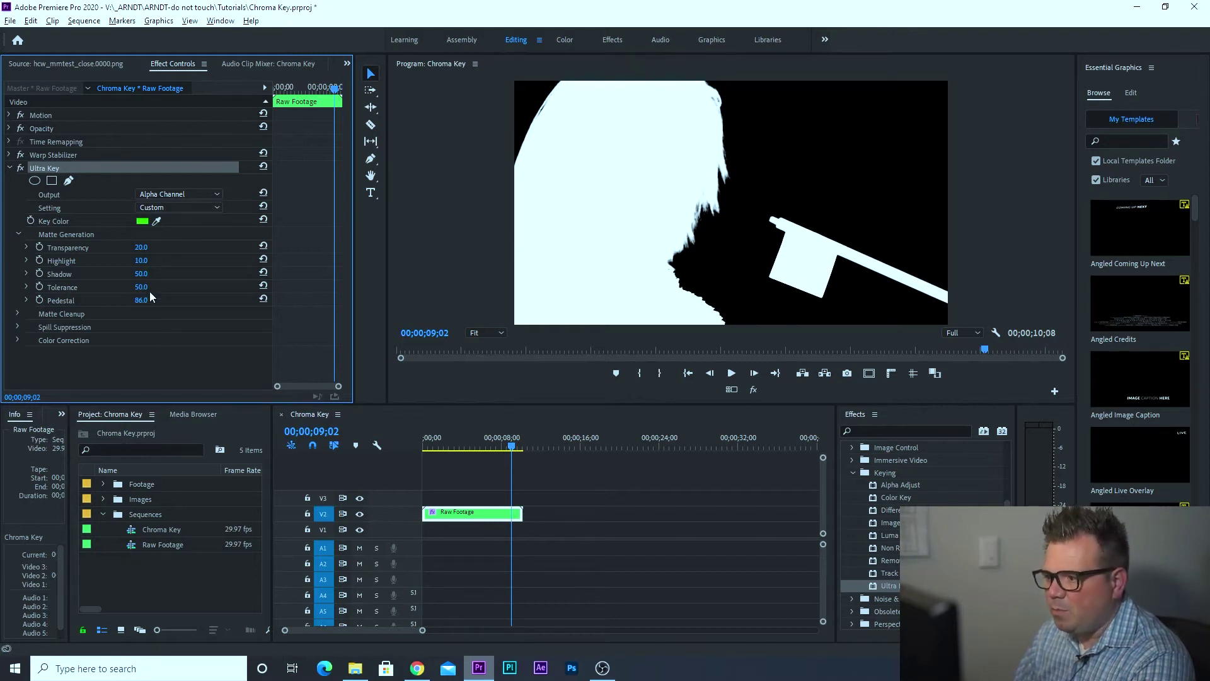
Set Matte Generation Tolerance to 80, Shadow to 42, Highlight to 0 and Transparency to 15, and return the output to Composite
{"action": "mouse_move", "coordinate": [141, 287]}
{"action": "left_mouse_down"}
{"action": "mouse_move", "coordinate": [167, 287]}
{"action": "mouse_move", "coordinate": [138, 276]}
{"action": "left_mouse_up"}
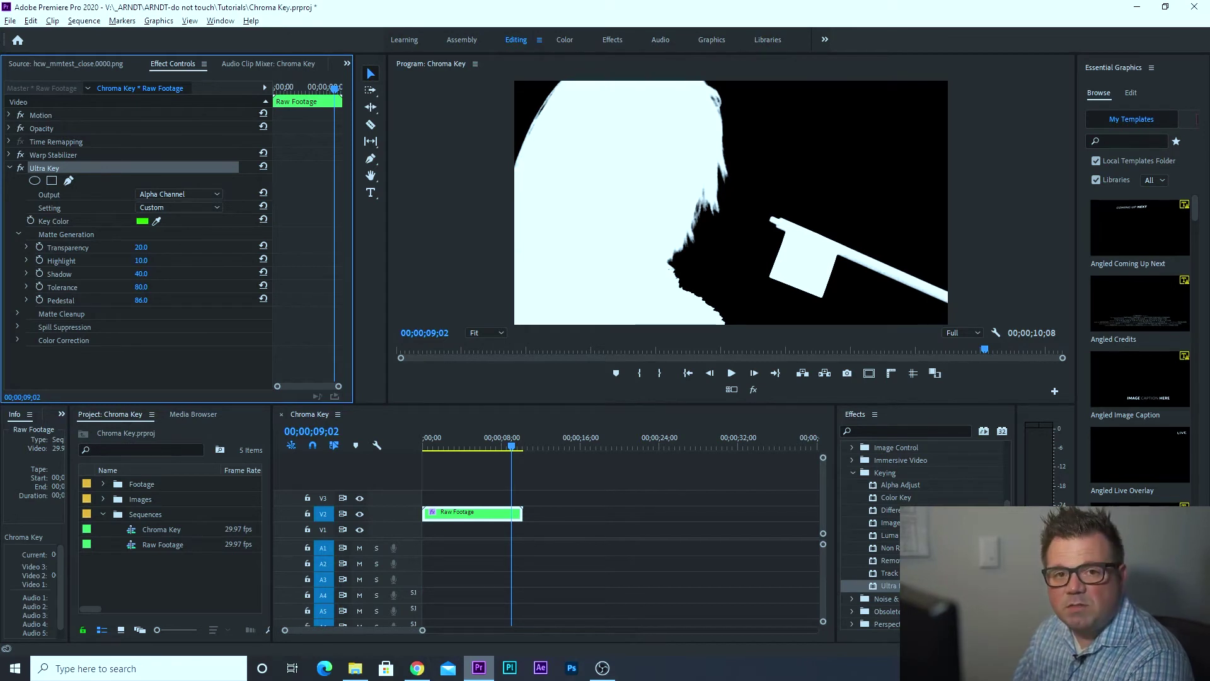
{"action": "left_click_drag", "start_coordinate": [138, 276], "coordinate": [140, 276]}
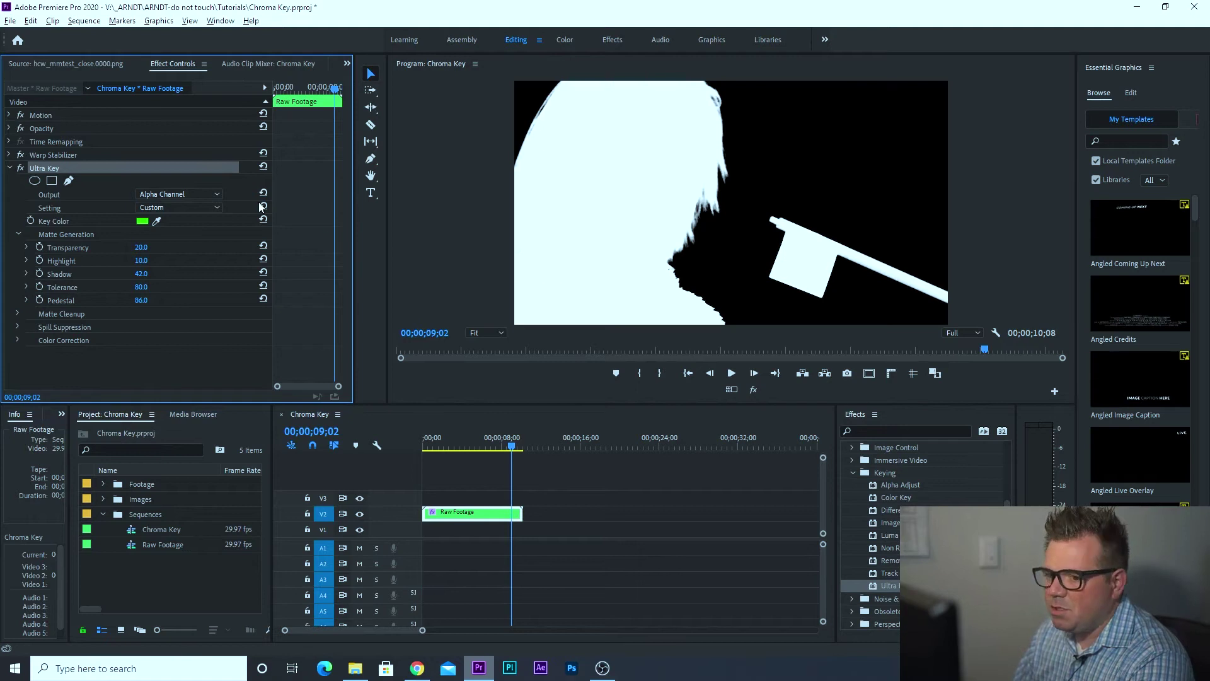
{"action": "left_click_drag", "start_coordinate": [141, 261], "coordinate": [166, 260]}
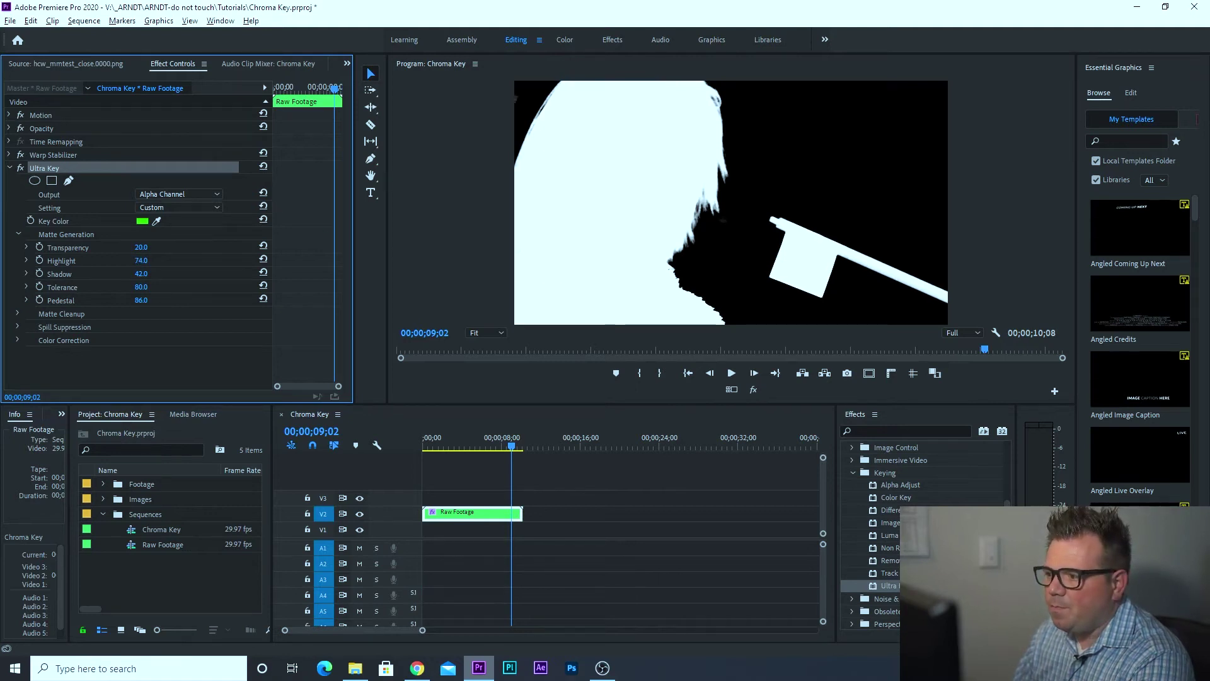
{"action": "left_click_drag", "start_coordinate": [140, 261], "coordinate": [134, 260]}
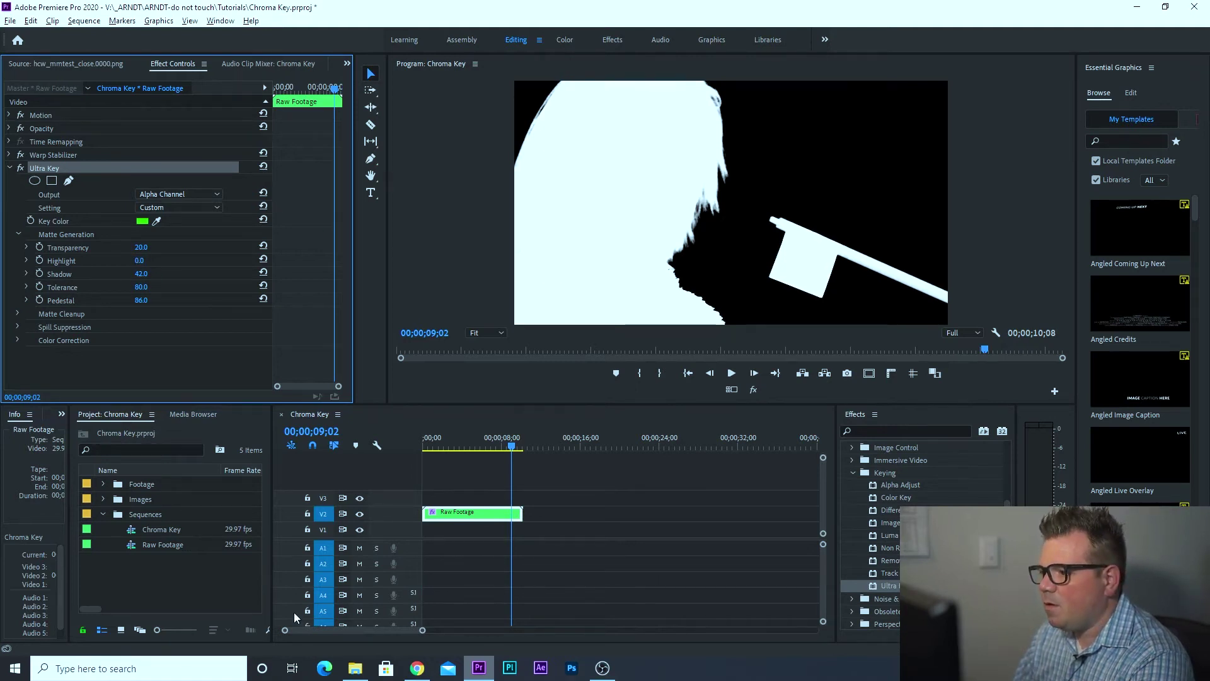
{"action": "left_click_drag", "start_coordinate": [140, 247], "coordinate": [145, 247]}
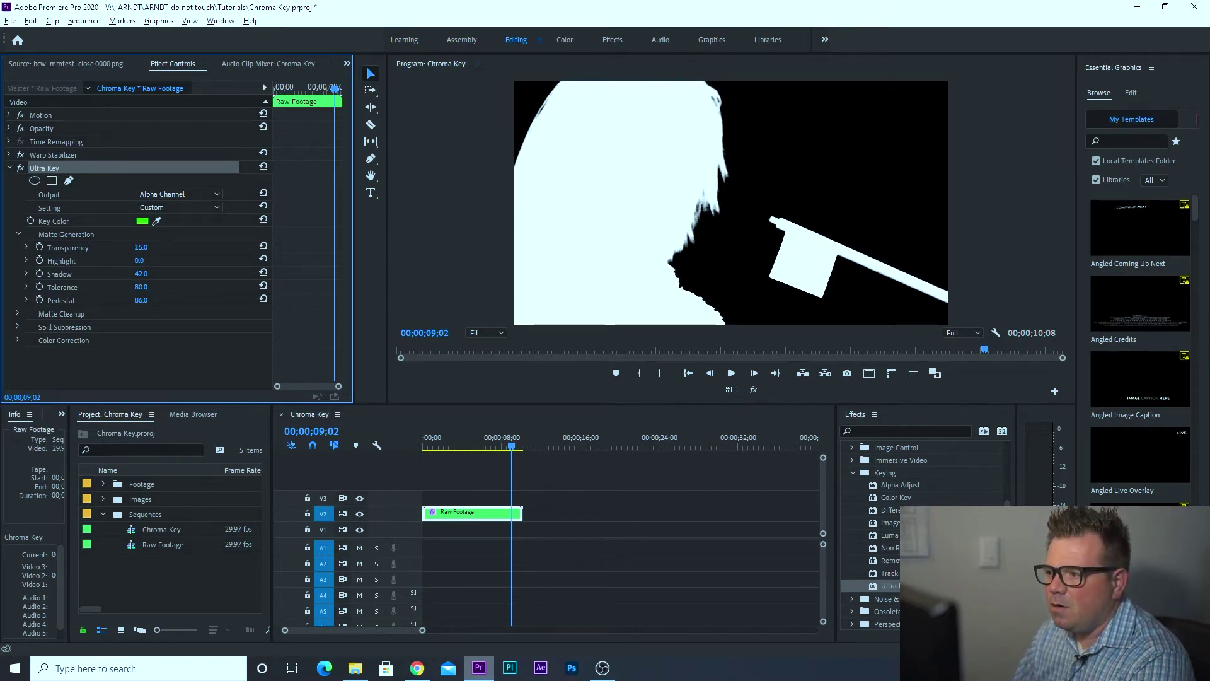
{"action": "left_click", "coordinate": [170, 194]}
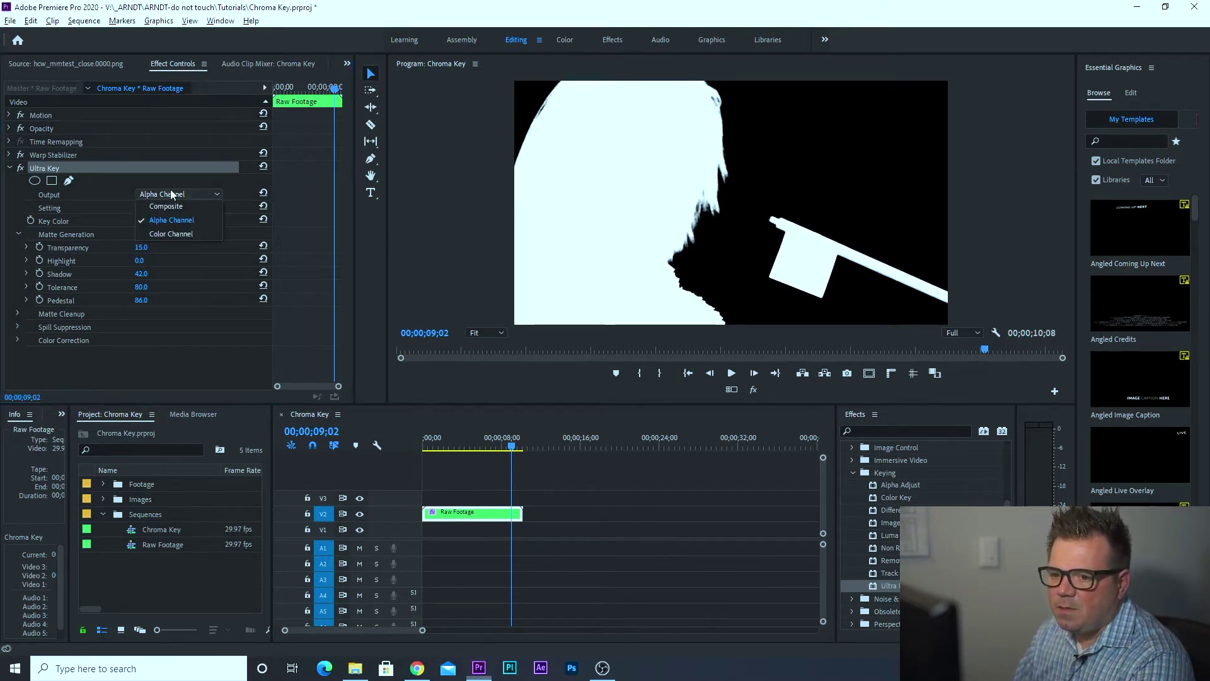
{"action": "left_click", "coordinate": [176, 207]}
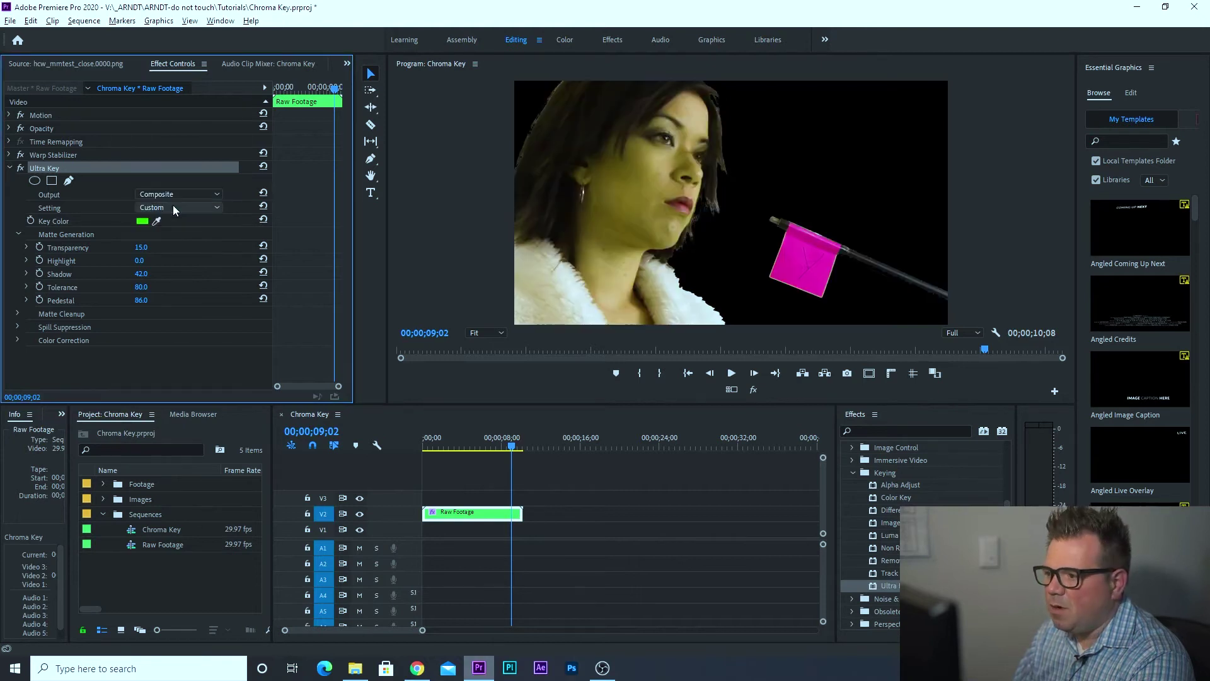
Set Matte Cleanup to Choke 46, Soften 17, Contrast 73, Mid Point 87 and Matte Generation to Transparency 12, Shadow 39, Tolerance 100, Pedestal 81
{"action": "left_click", "coordinate": [18, 313]}
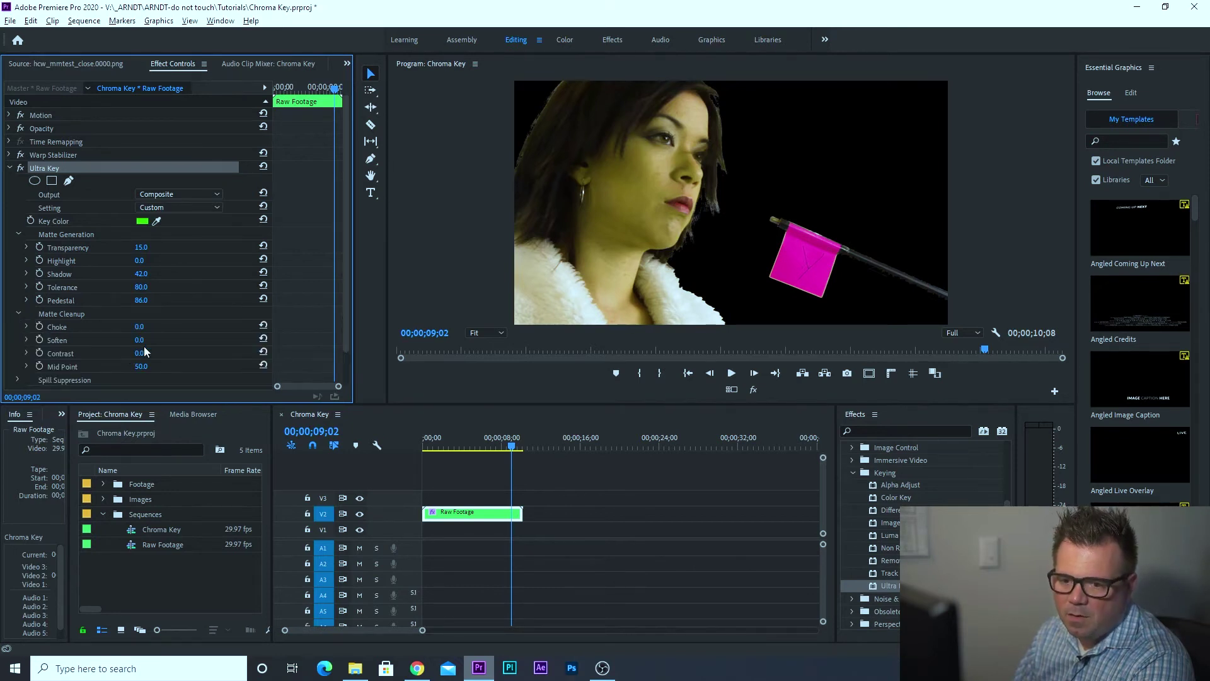
{"action": "left_click_drag", "start_coordinate": [139, 339], "coordinate": [180, 339]}
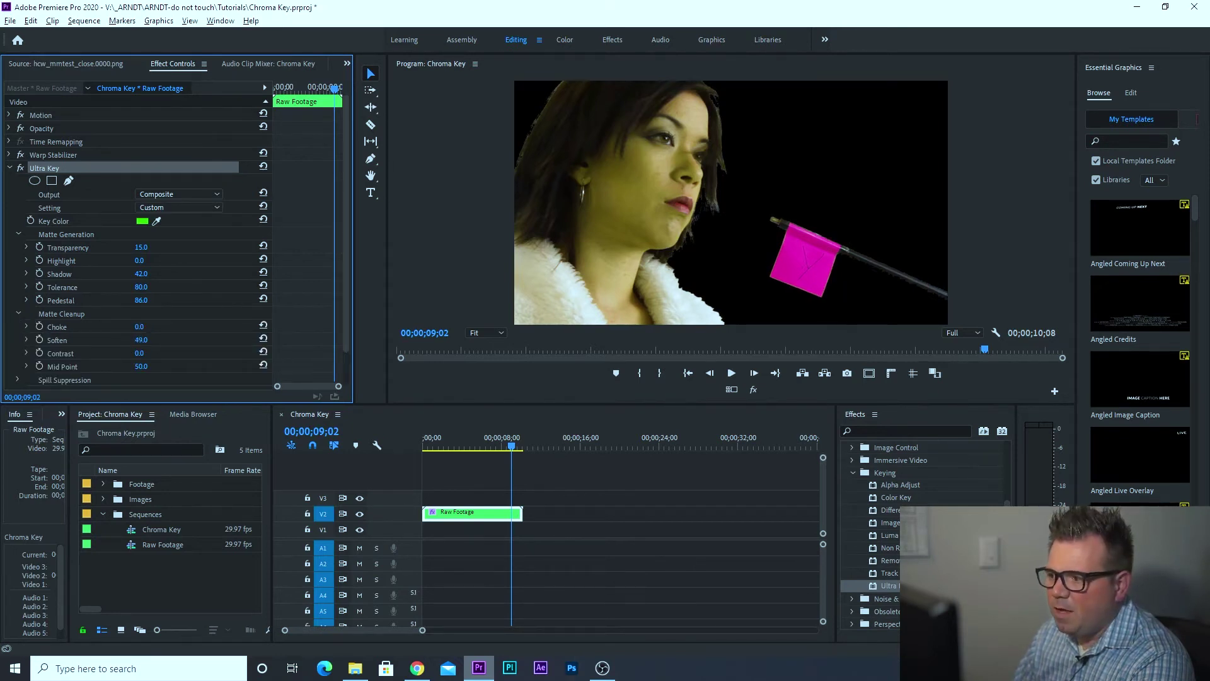
{"action": "left_click_drag", "start_coordinate": [193, 340], "coordinate": [194, 340]}
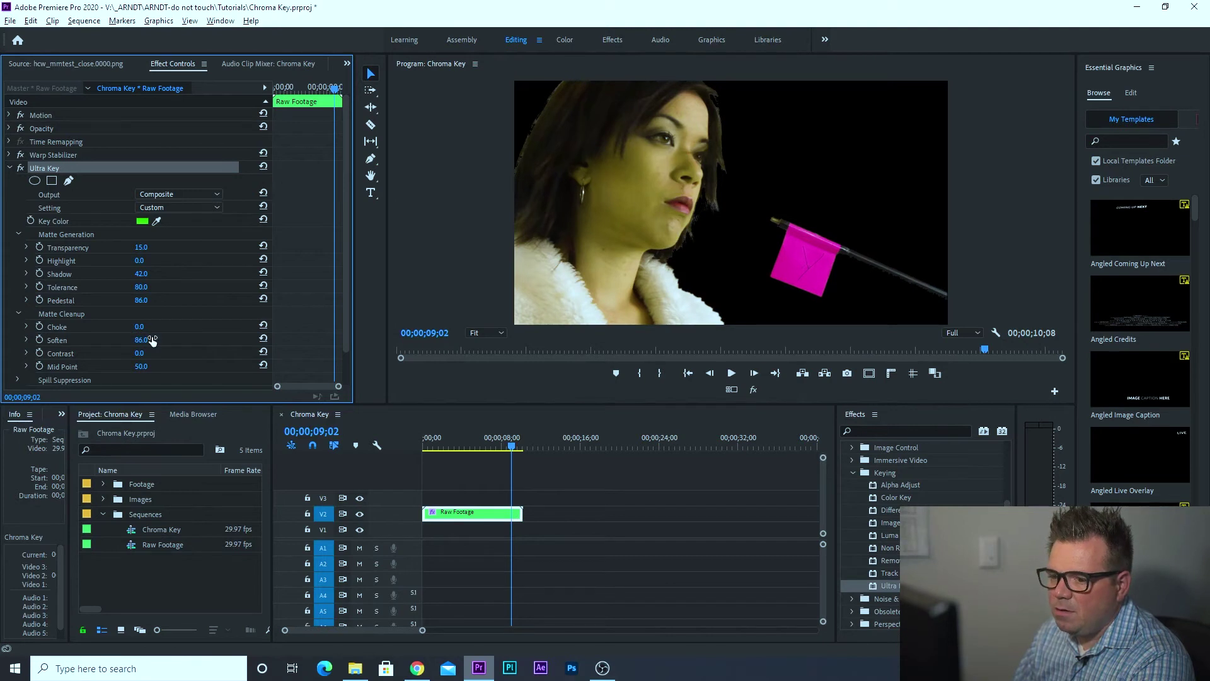
{"action": "left_click_drag", "start_coordinate": [141, 353], "coordinate": [142, 353]}
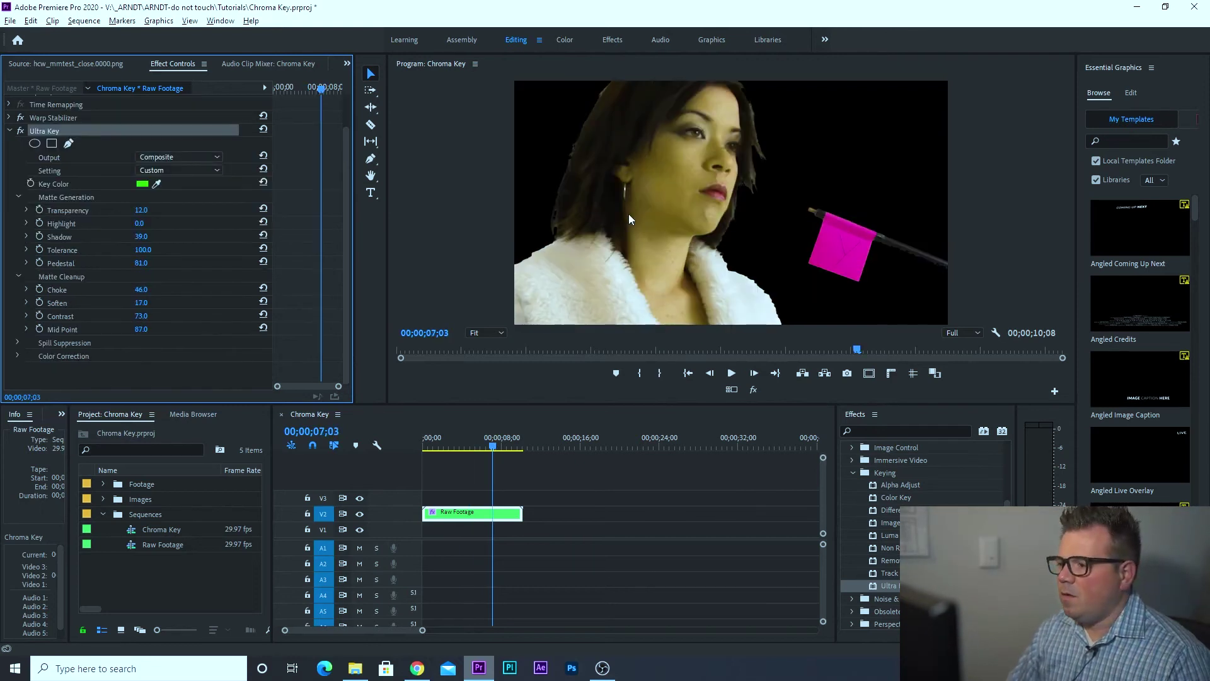
Place the desert photo from the Images bin on V1 beneath the Raw Footage clip, matching its start and length
{"action": "left_click_drag", "start_coordinate": [494, 445], "coordinate": [330, 441]}
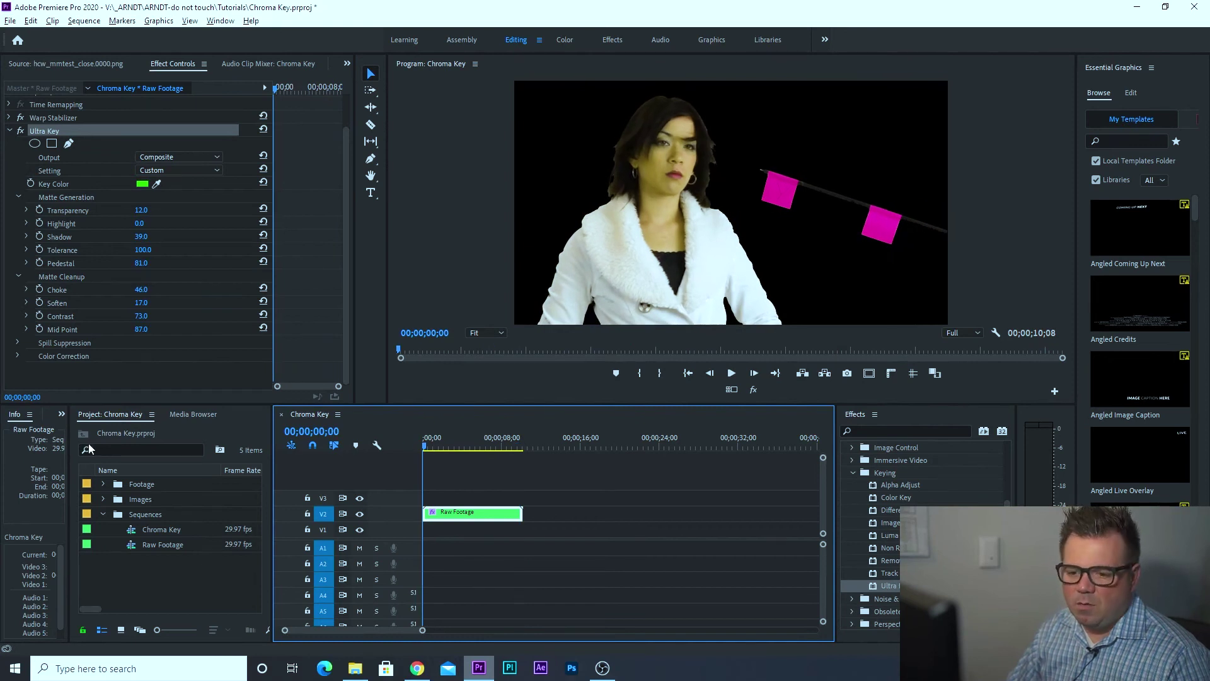
{"action": "left_click", "coordinate": [103, 497]}
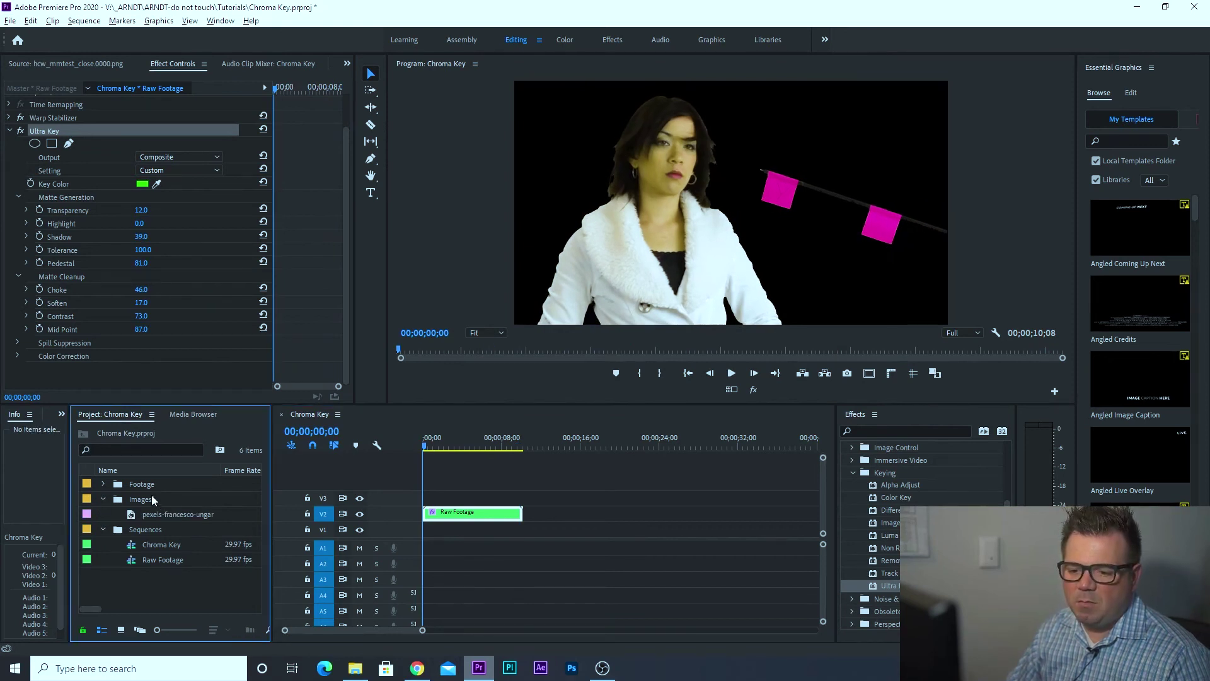
{"action": "left_click", "coordinate": [148, 496]}
{"action": "left_click", "coordinate": [133, 513]}
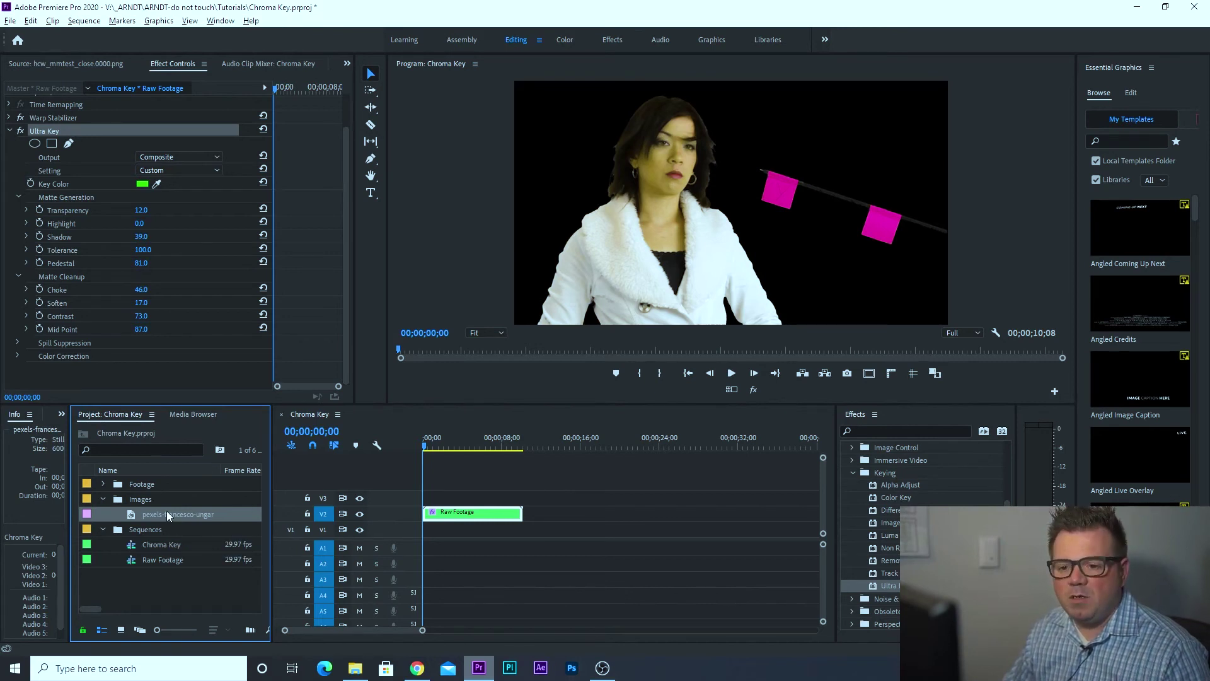
{"action": "left_click_drag", "start_coordinate": [167, 511], "coordinate": [427, 538]}
{"action": "left_click_drag", "start_coordinate": [426, 442], "coordinate": [445, 446]}
{"action": "left_click_drag", "start_coordinate": [491, 528], "coordinate": [522, 528]}
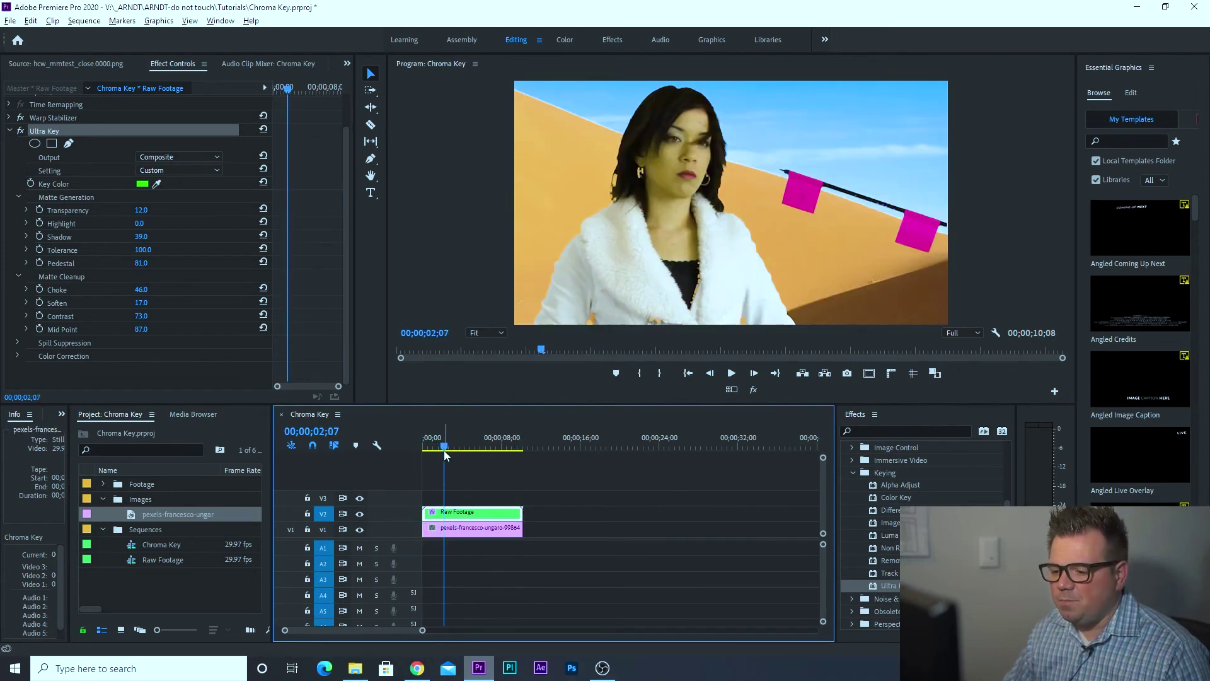
Set the desert background image's Scale to 44 and play back the composite to check the key
{"action": "mouse_move", "coordinate": [444, 448]}
{"action": "left_mouse_down"}
{"action": "mouse_move", "coordinate": [414, 450]}
{"action": "mouse_move", "coordinate": [500, 445]}
{"action": "mouse_move", "coordinate": [425, 453]}
{"action": "left_mouse_up"}
{"action": "left_click", "coordinate": [459, 529]}
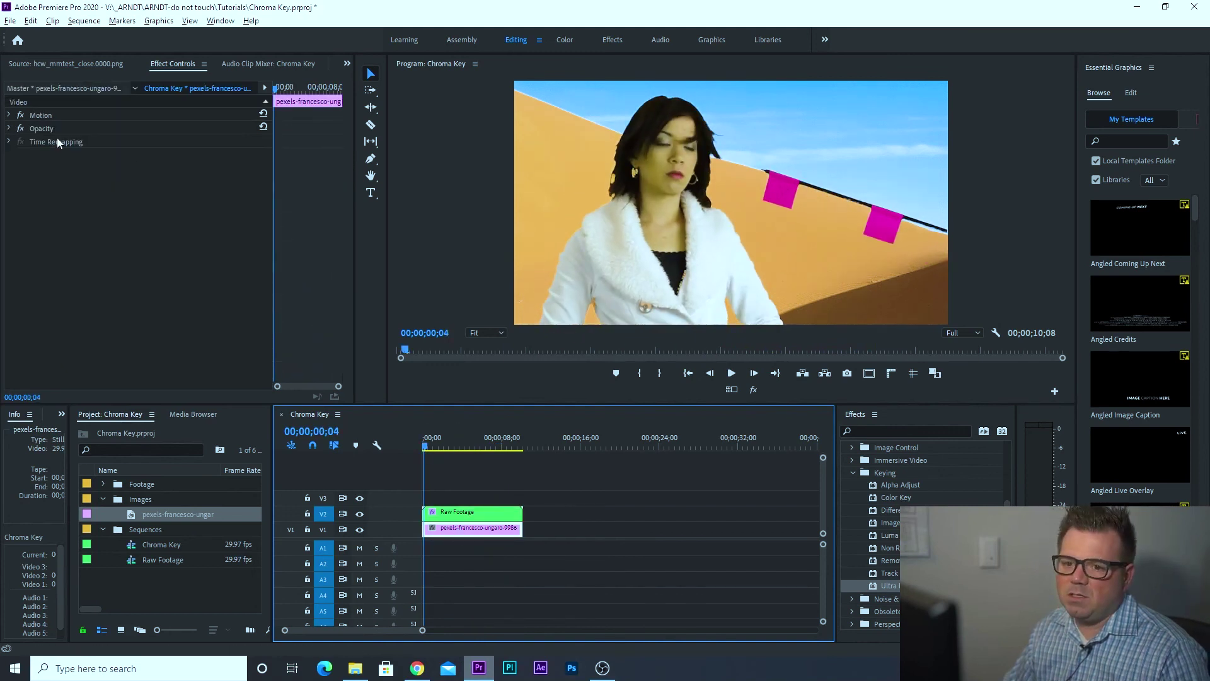
{"action": "left_click", "coordinate": [10, 115]}
{"action": "mouse_move", "coordinate": [142, 146]}
{"action": "left_mouse_down"}
{"action": "mouse_move", "coordinate": [100, 145]}
{"action": "mouse_move", "coordinate": [126, 145]}
{"action": "left_mouse_up"}
{"action": "key", "text": "space"}
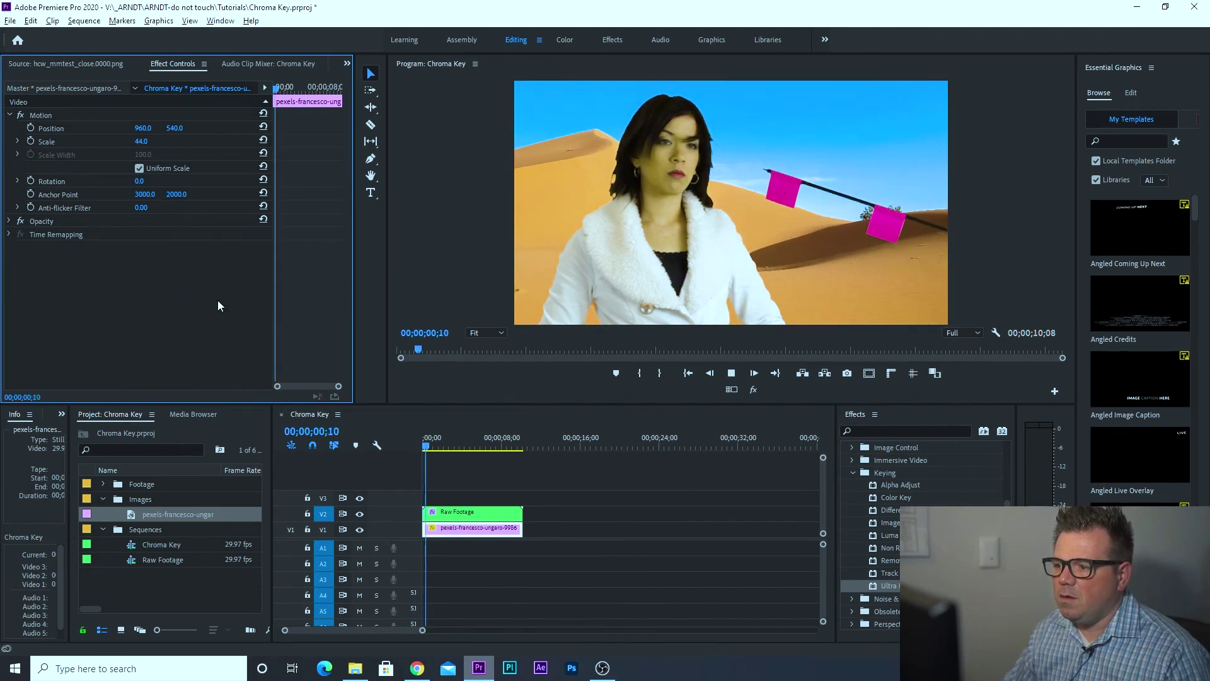
{"action": "key", "text": "space"}
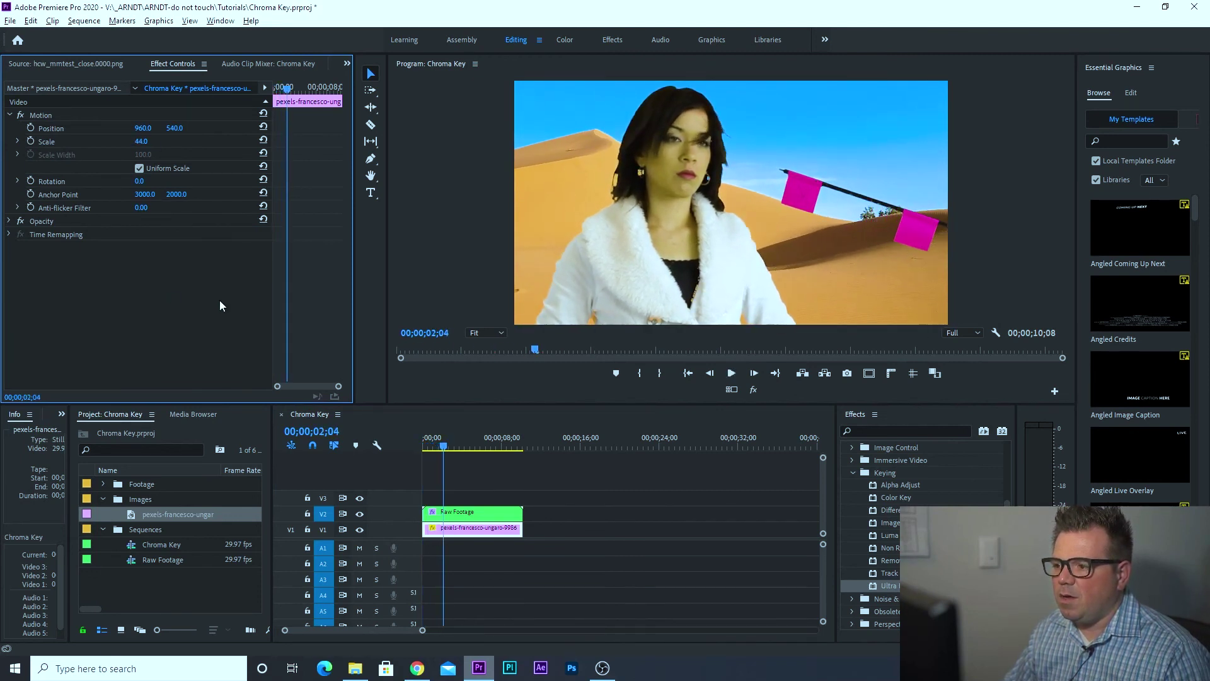
{"action": "key", "text": "space"}
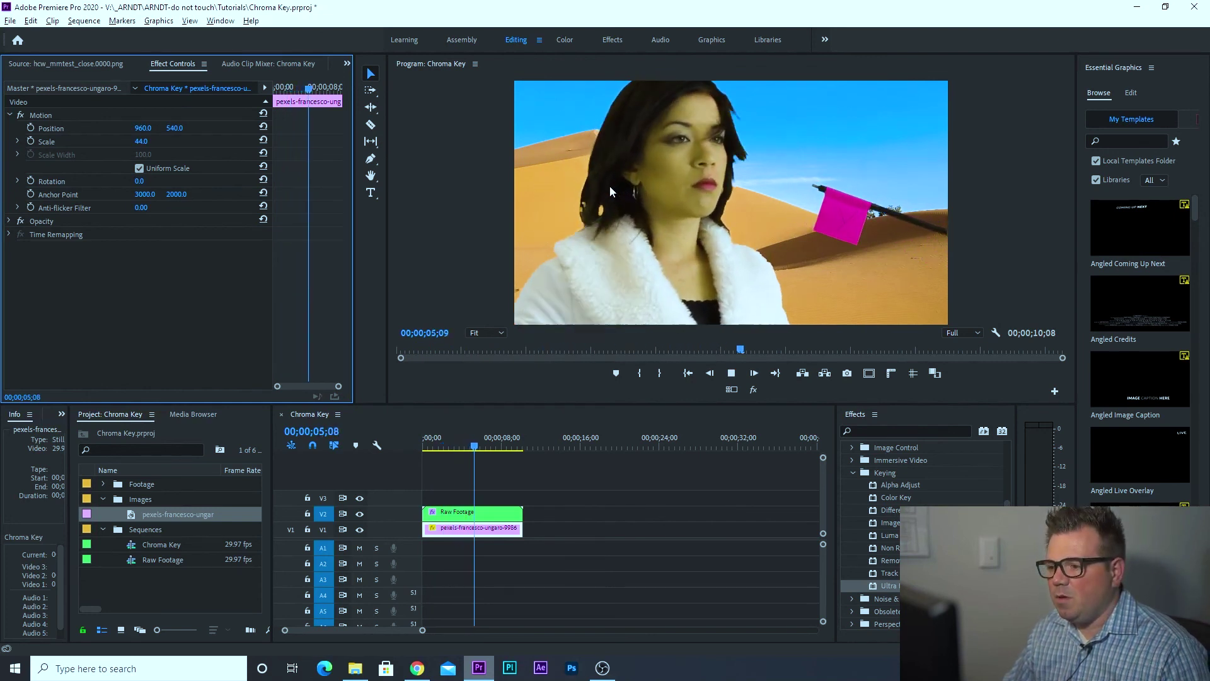
{"action": "key", "text": "space"}
{"action": "left_click_drag", "start_coordinate": [476, 443], "coordinate": [441, 445]}
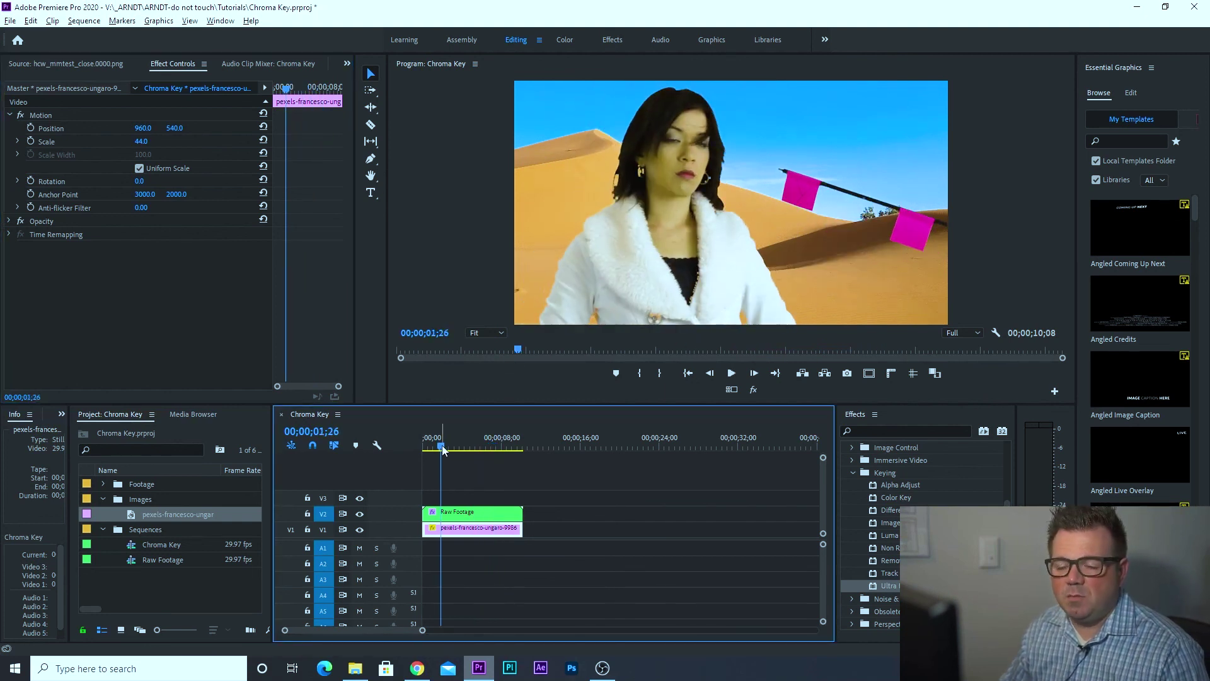